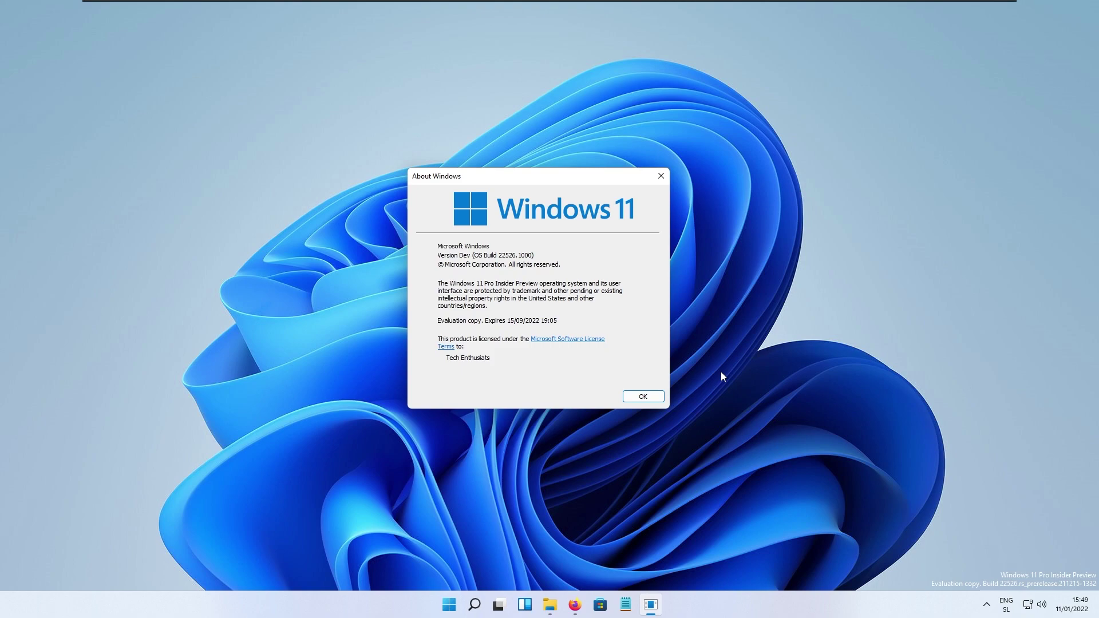
Close the About Windows dialog showing build 22526
click(634, 401)
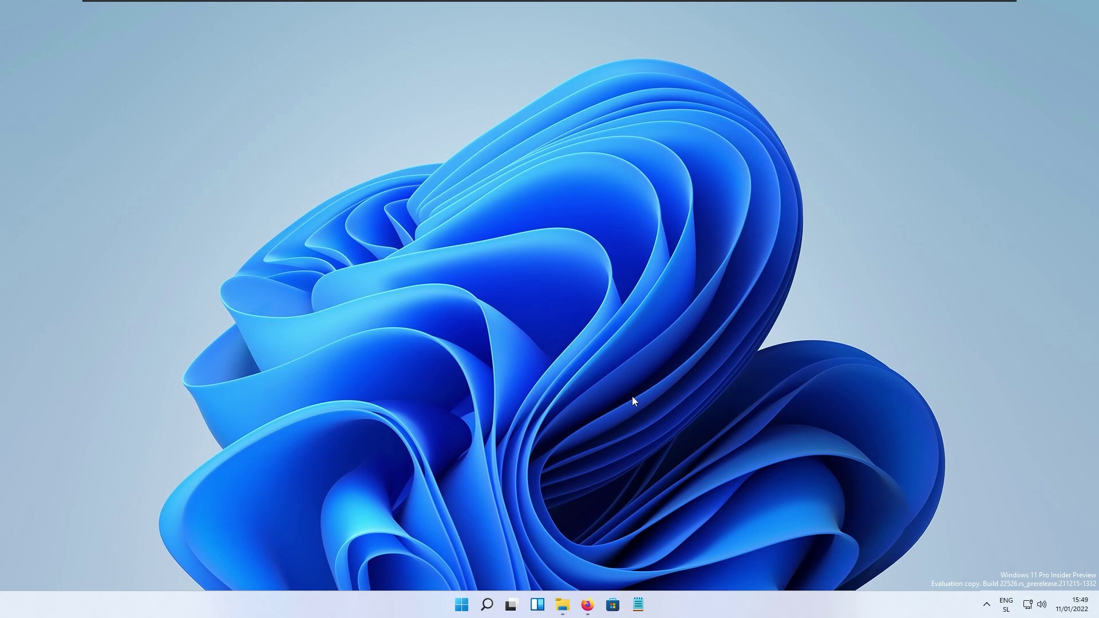
Use Alt+Tab to bring the This PC File Explorer window to the front
key(alt+Tab)
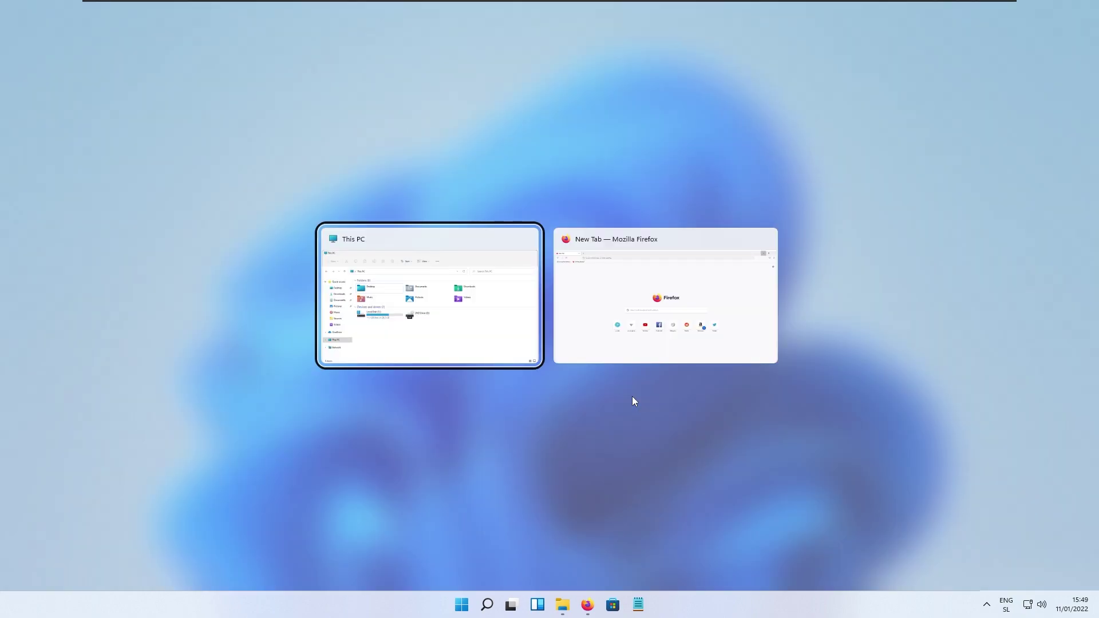
key(alt+Tab)
key(alt+Tab)
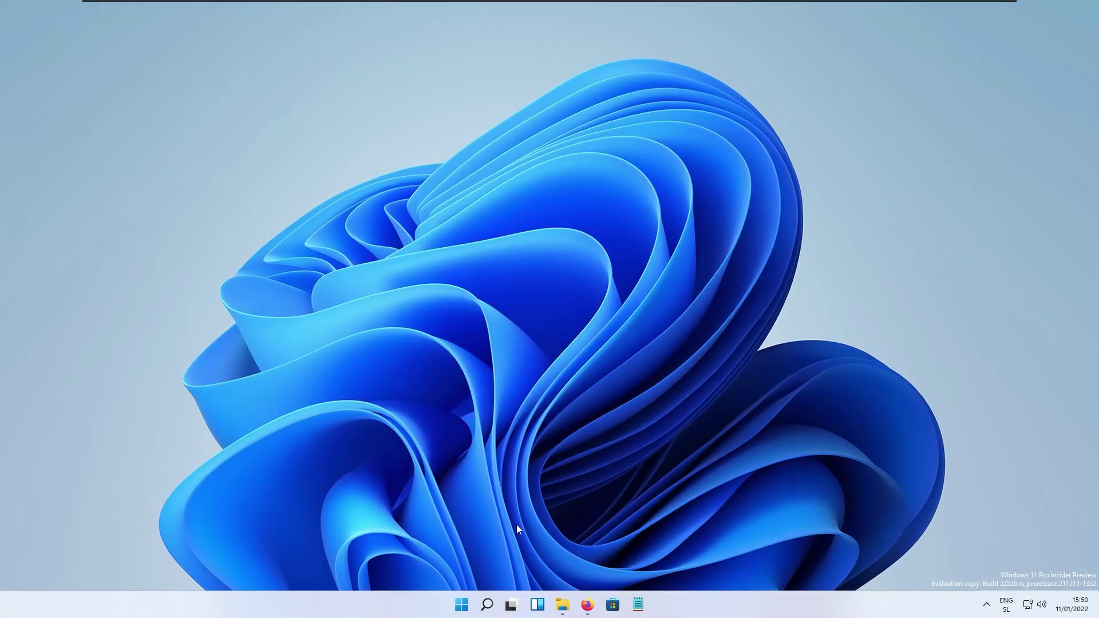
Navigate File Explorer from This PC to the empty Desktop folder, then close the window
click(562, 604)
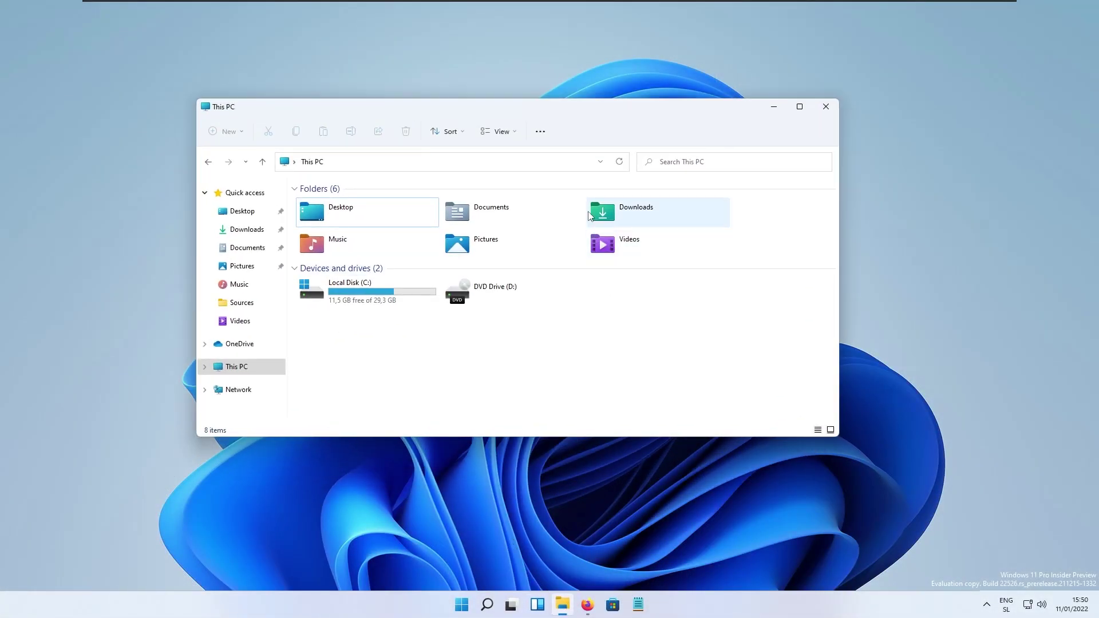
drag(574, 111, 613, 115)
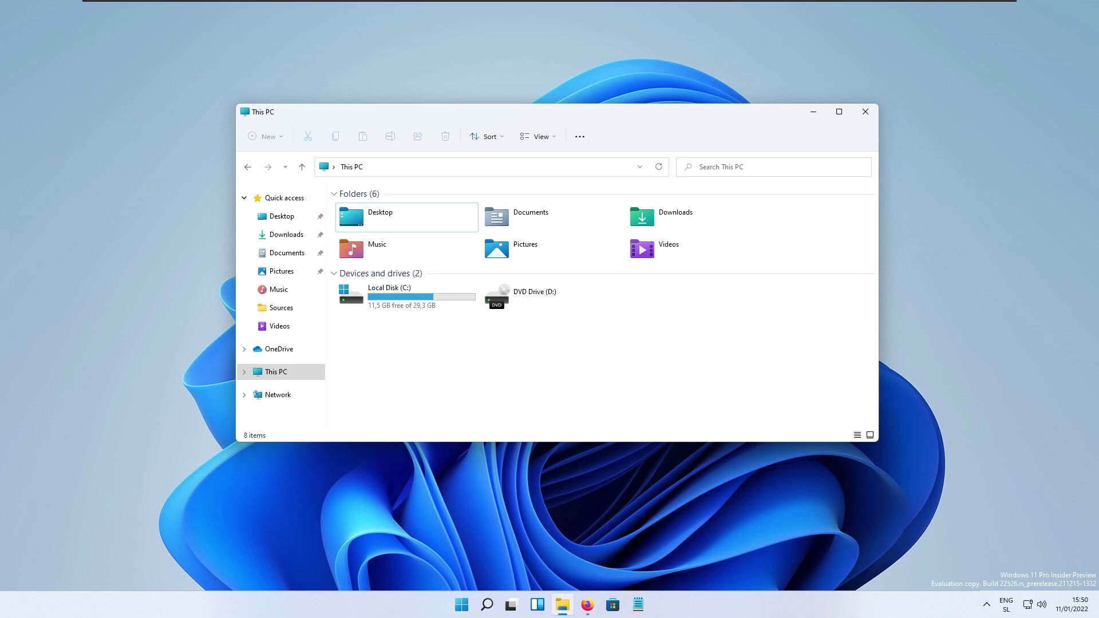
click(450, 167)
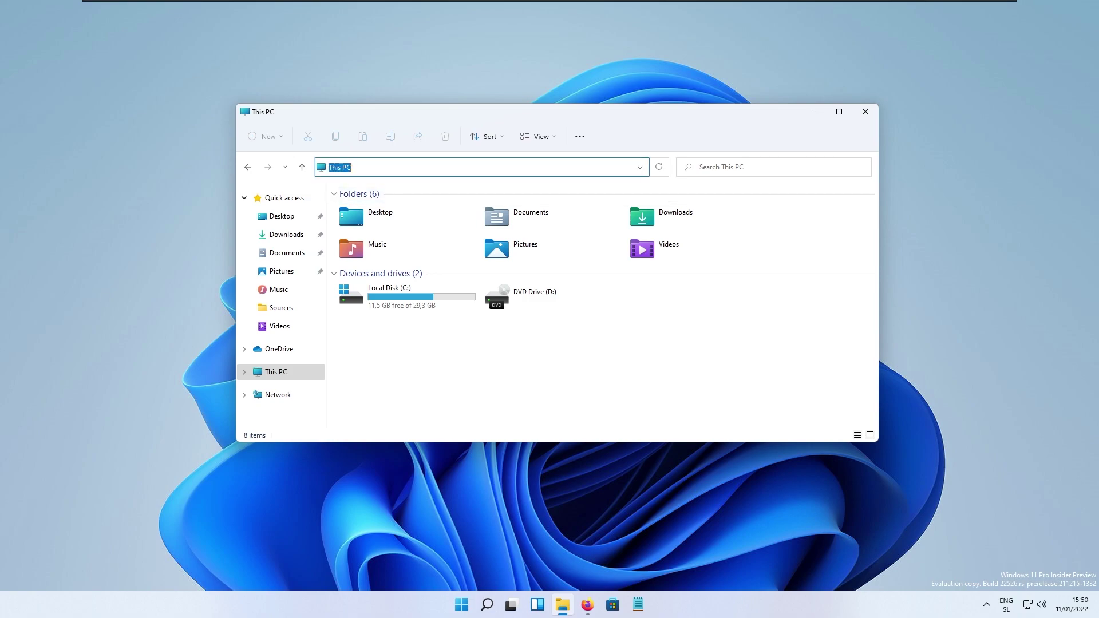
drag(532, 115, 561, 128)
text(Desktop)
key(Return)
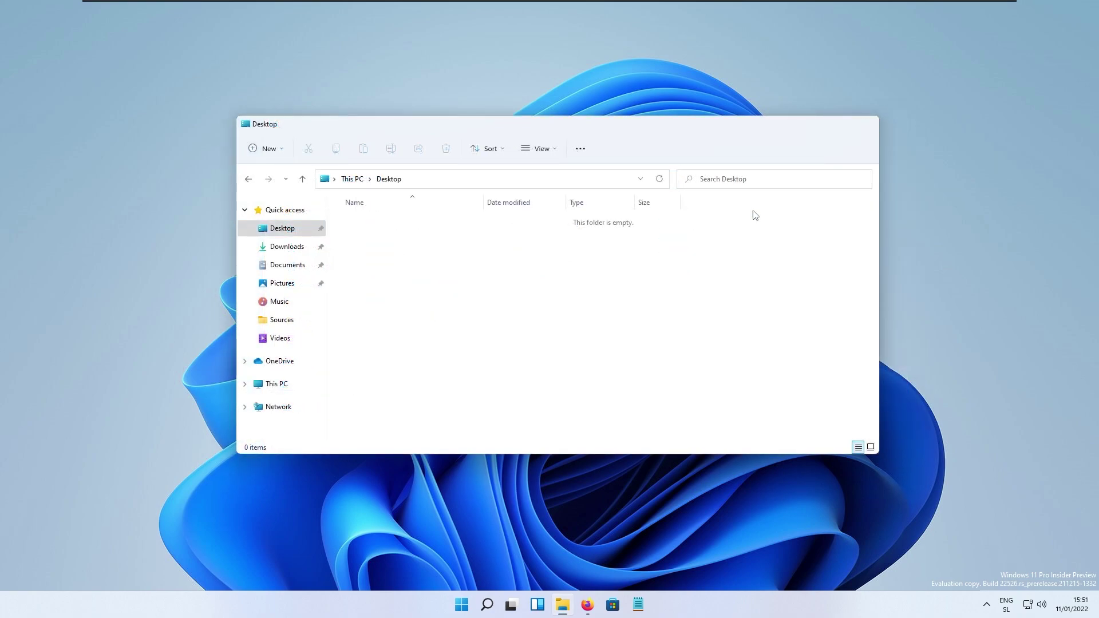
key(alt+F4)
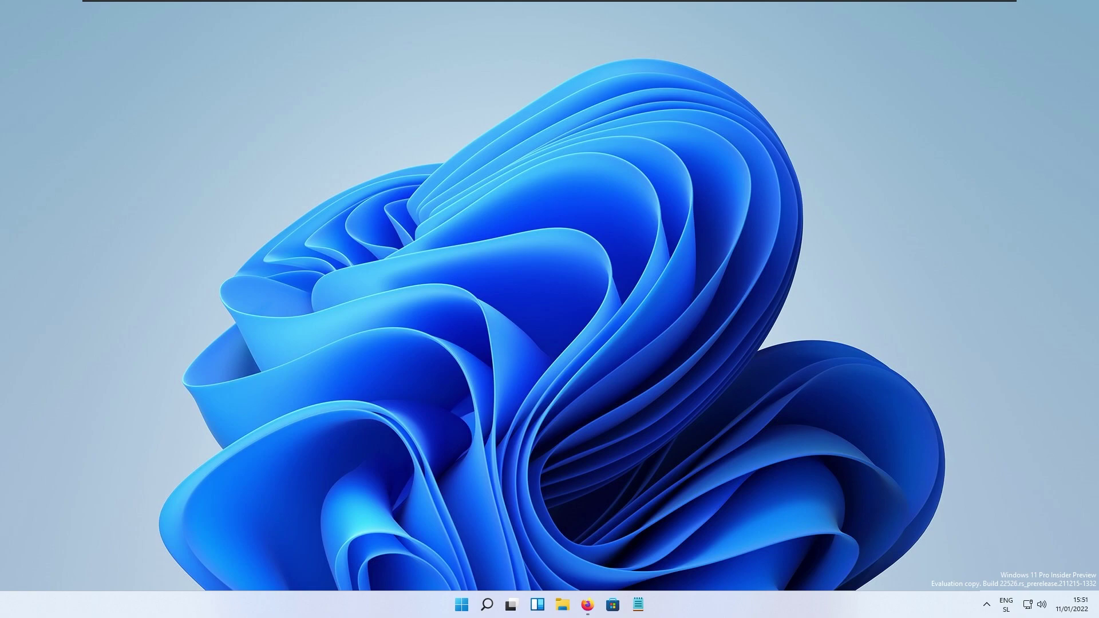
Launch Settings from the Start menu's pinned apps, opening the System page
click(462, 604)
click(481, 199)
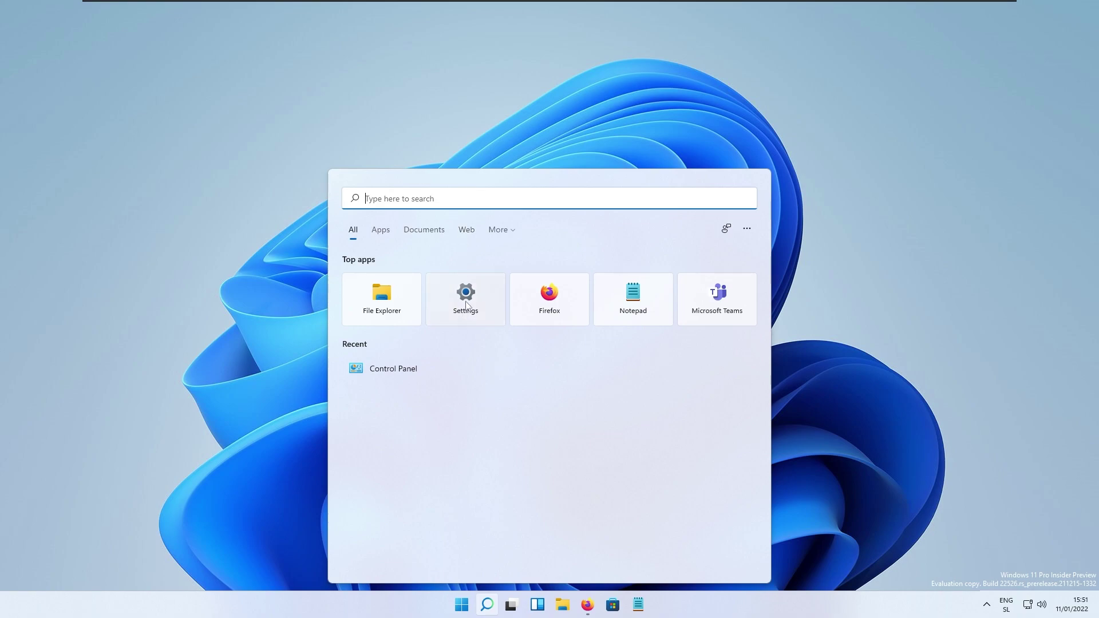
click(469, 605)
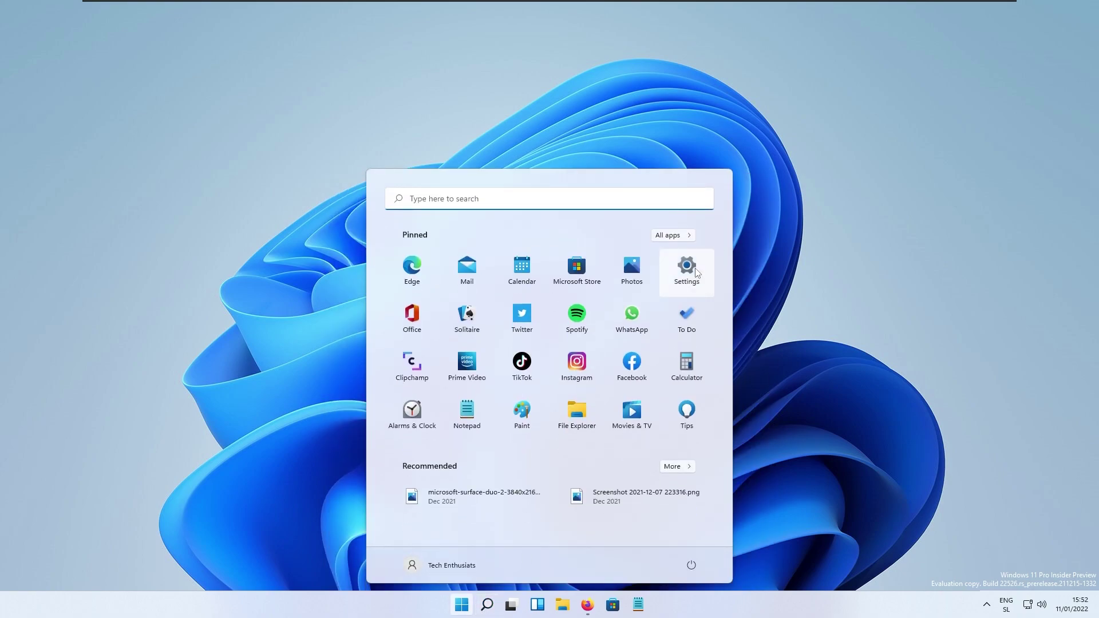
click(687, 274)
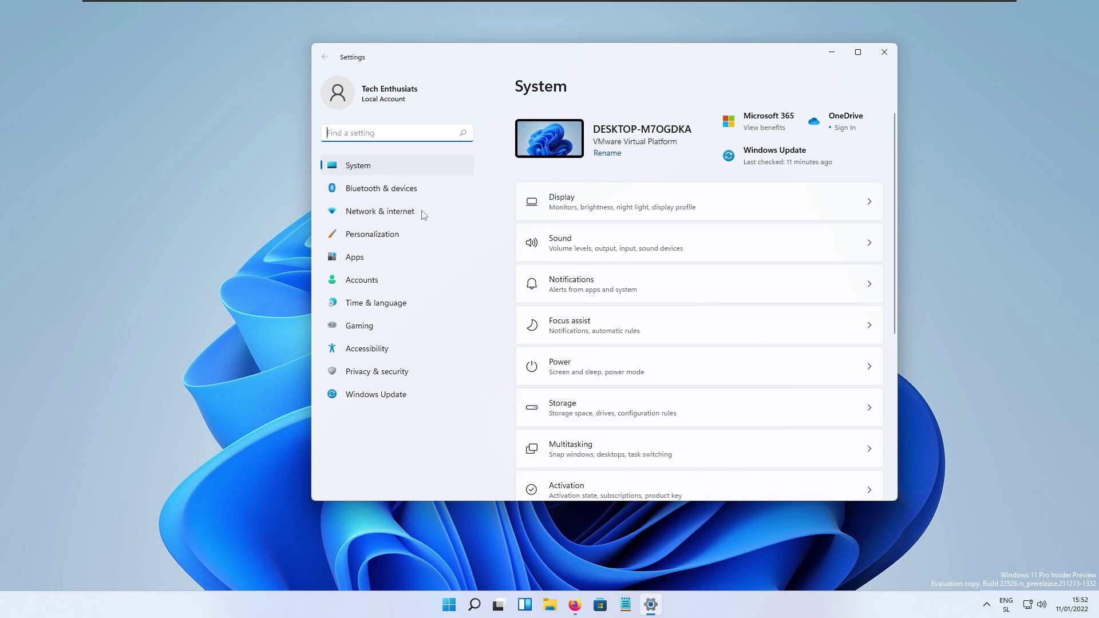
Browse the Personalization settings page, then return to the System page
click(409, 233)
scroll(613, 429, down, 5)
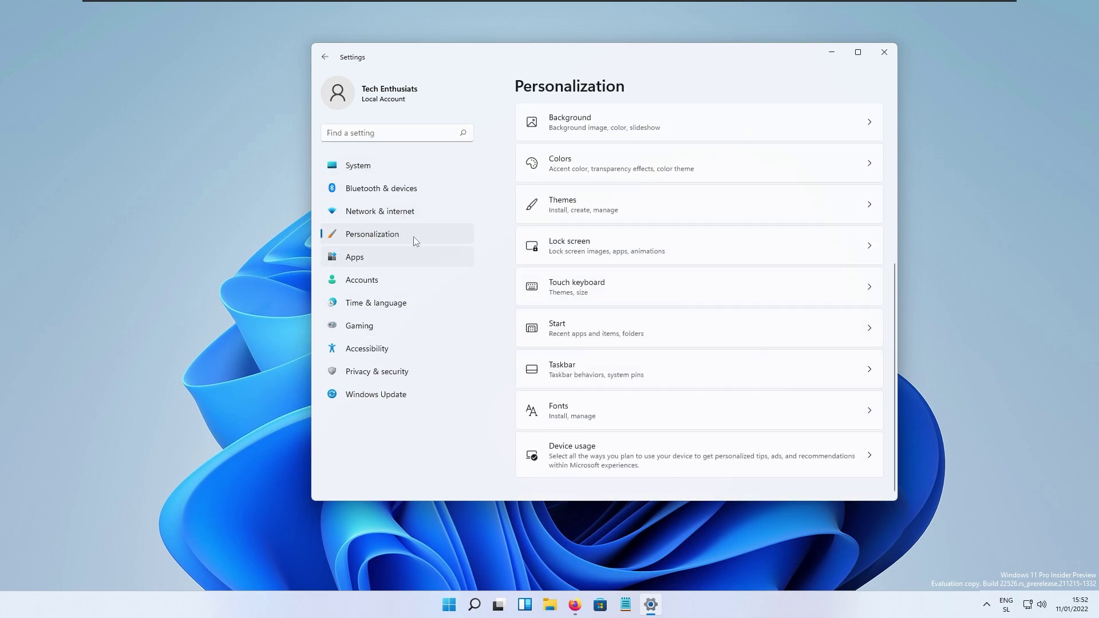
scroll(555, 236, up, 2)
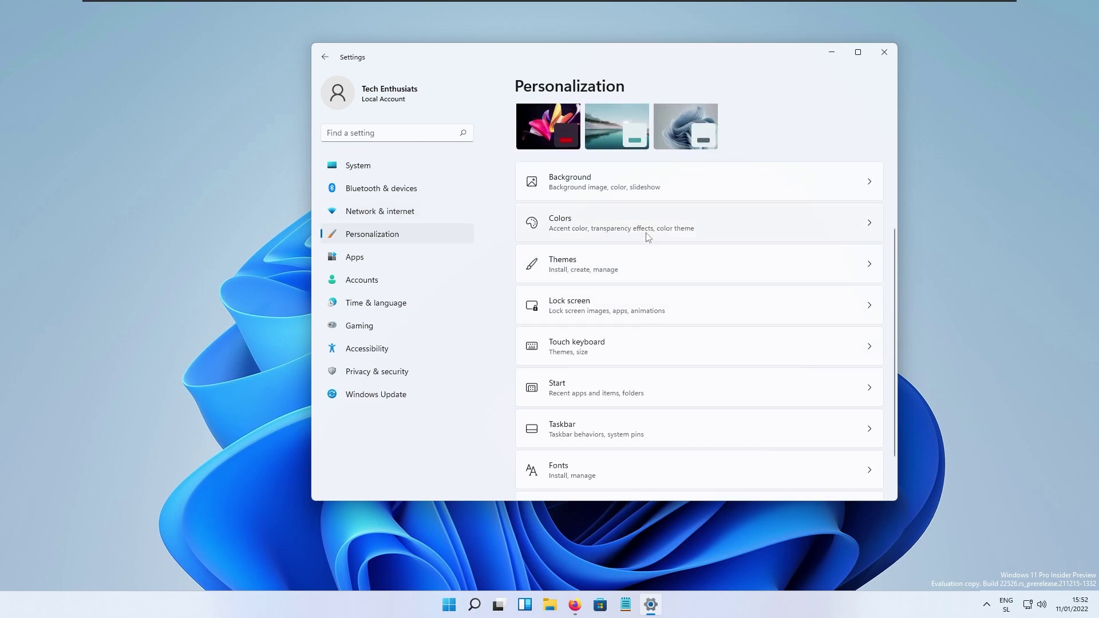
scroll(639, 262, down, 2)
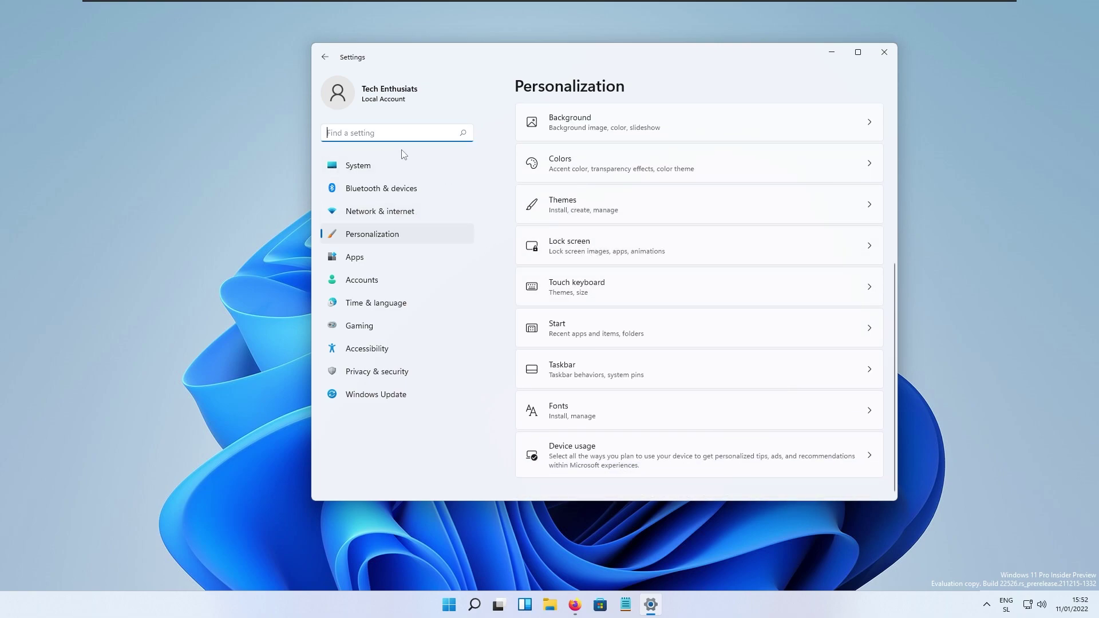
click(403, 164)
Set Display scale to 125% and preview the Start menu at the larger size
click(641, 206)
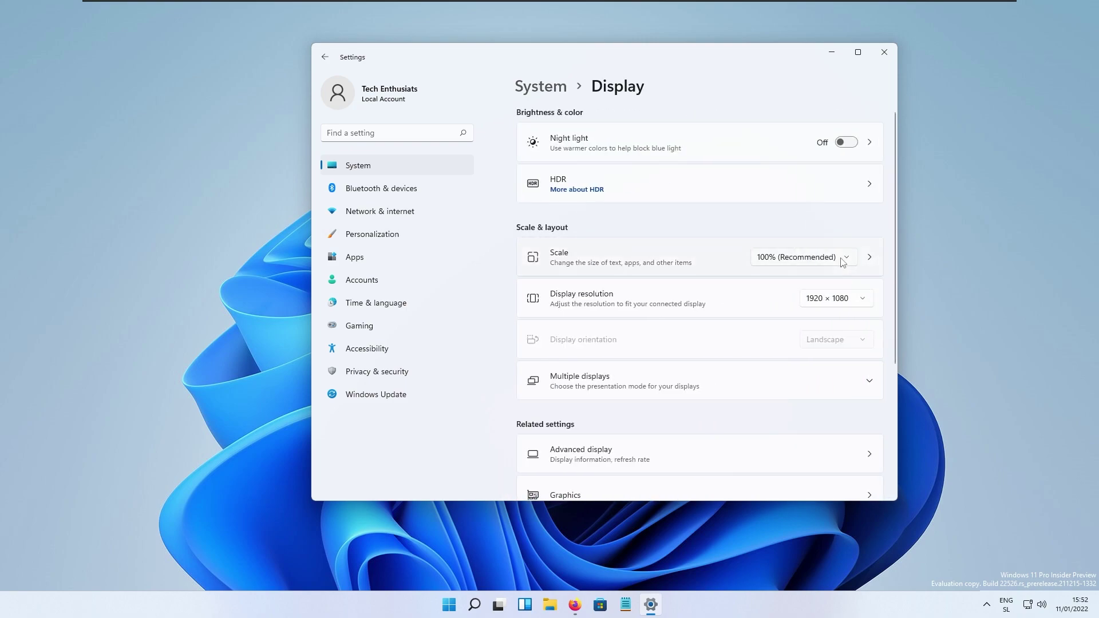
click(842, 257)
click(800, 278)
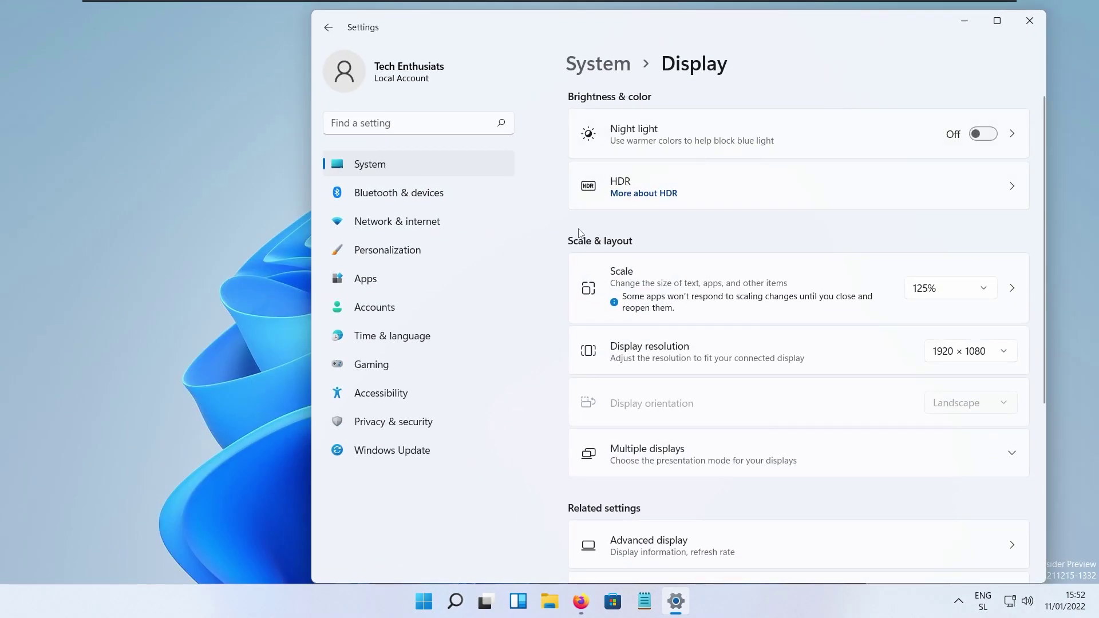
click(424, 601)
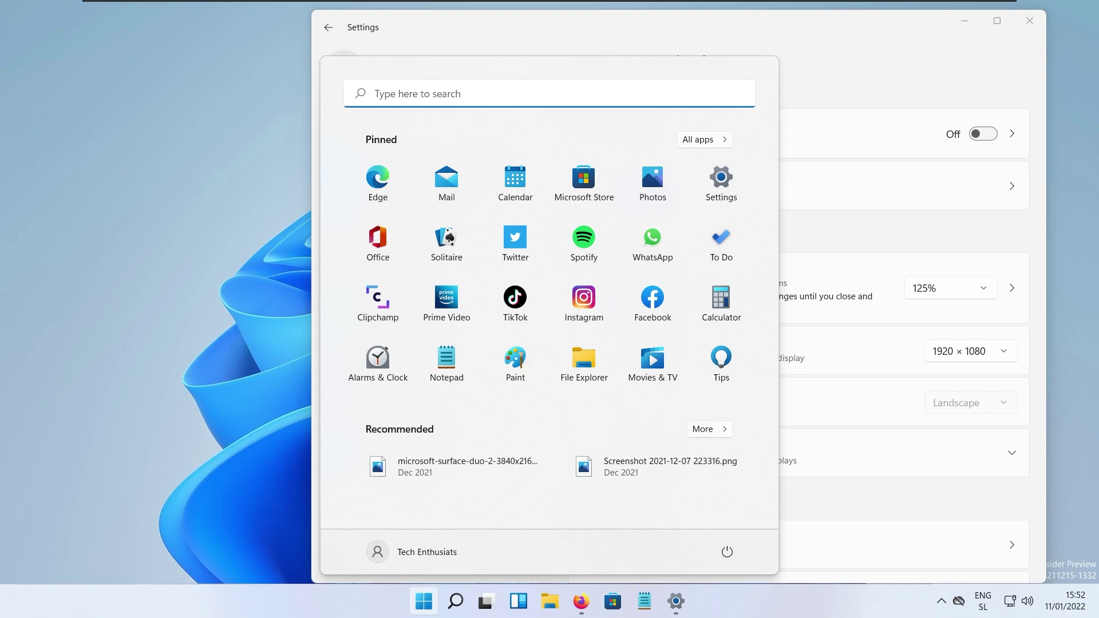
click(717, 182)
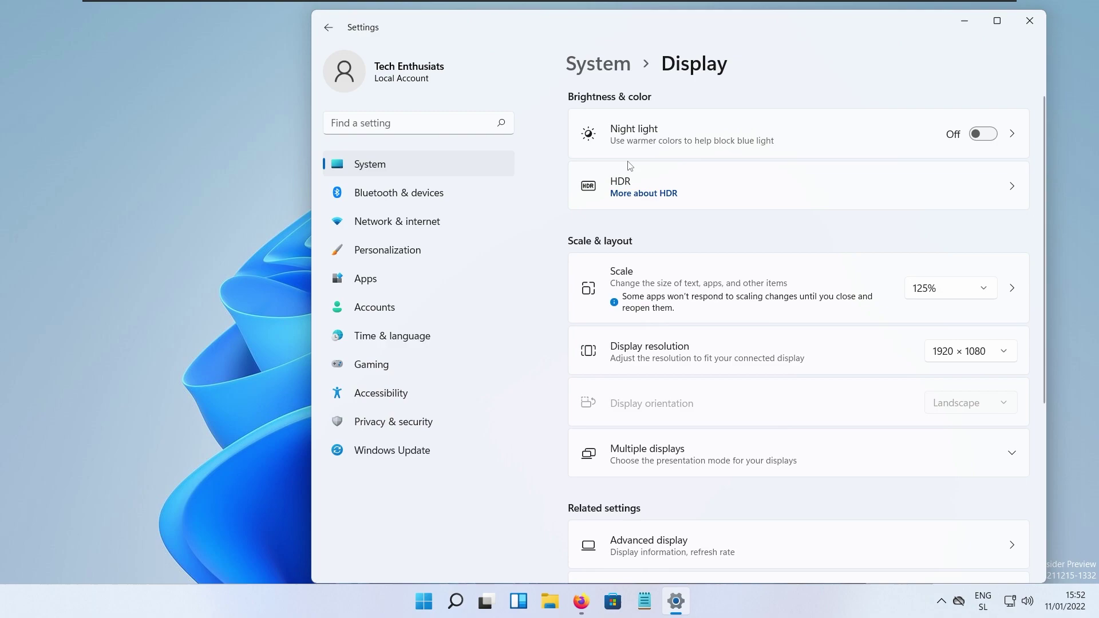
drag(712, 29, 677, 23)
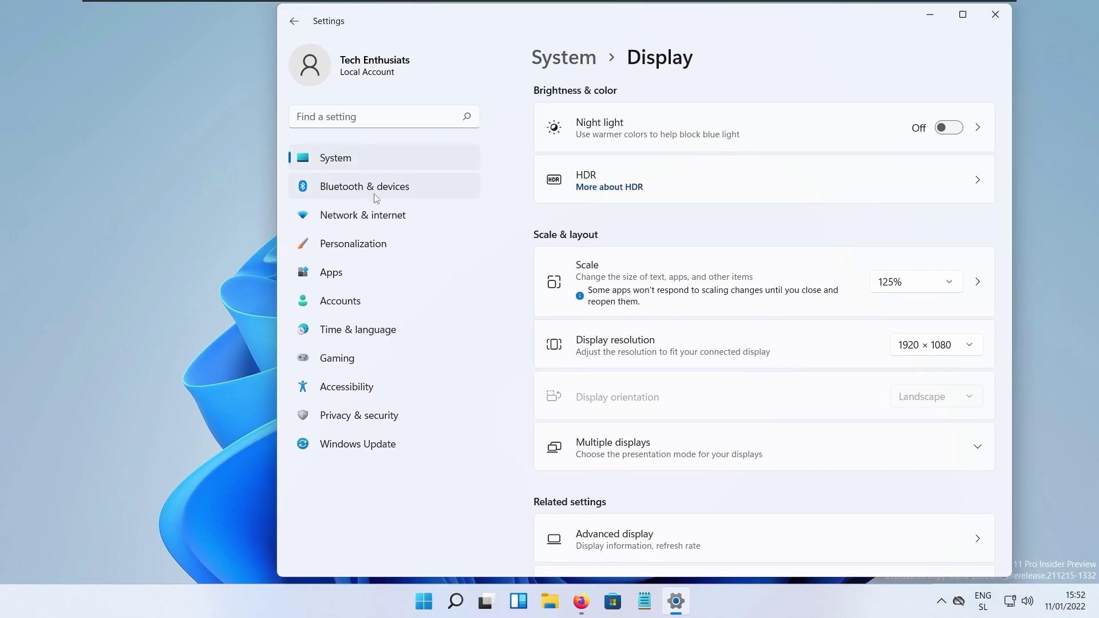
click(380, 245)
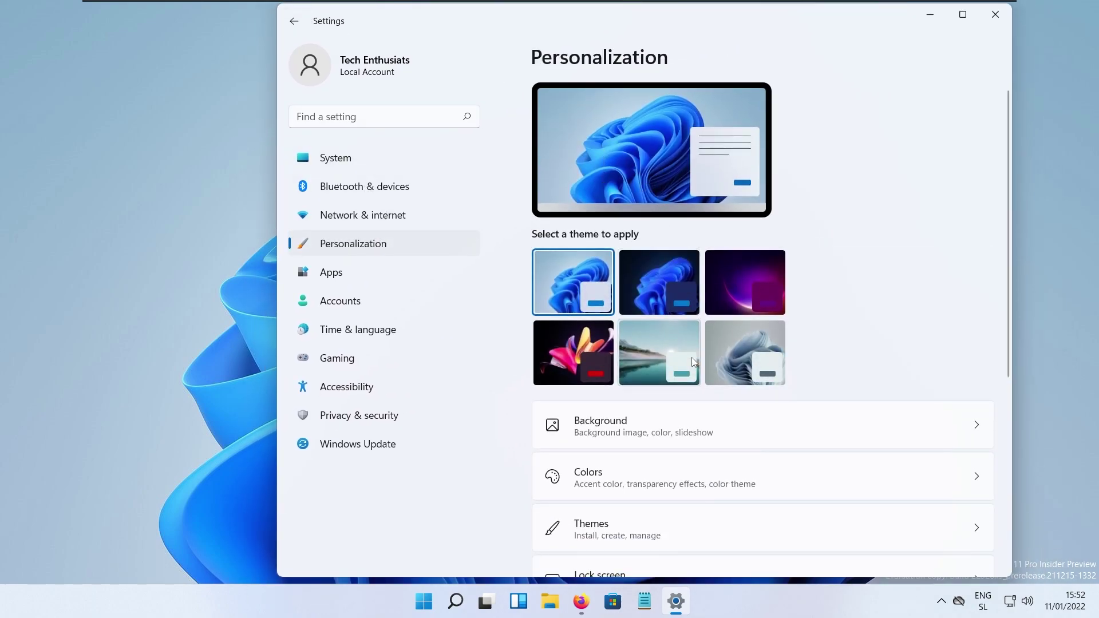
scroll(693, 361, down, 2)
click(708, 341)
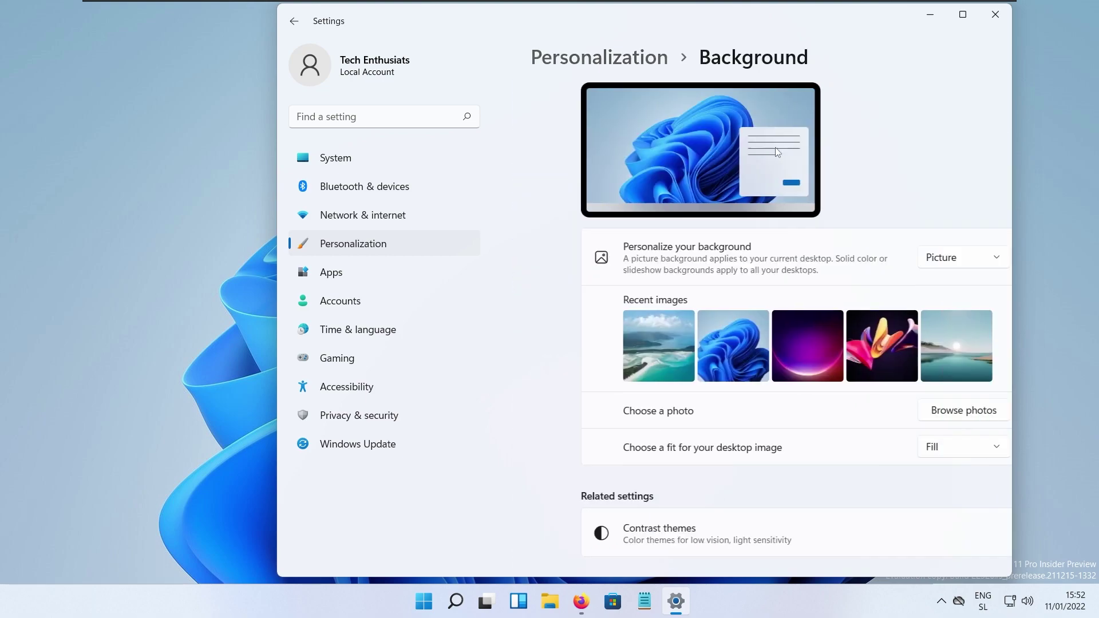
click(945, 263)
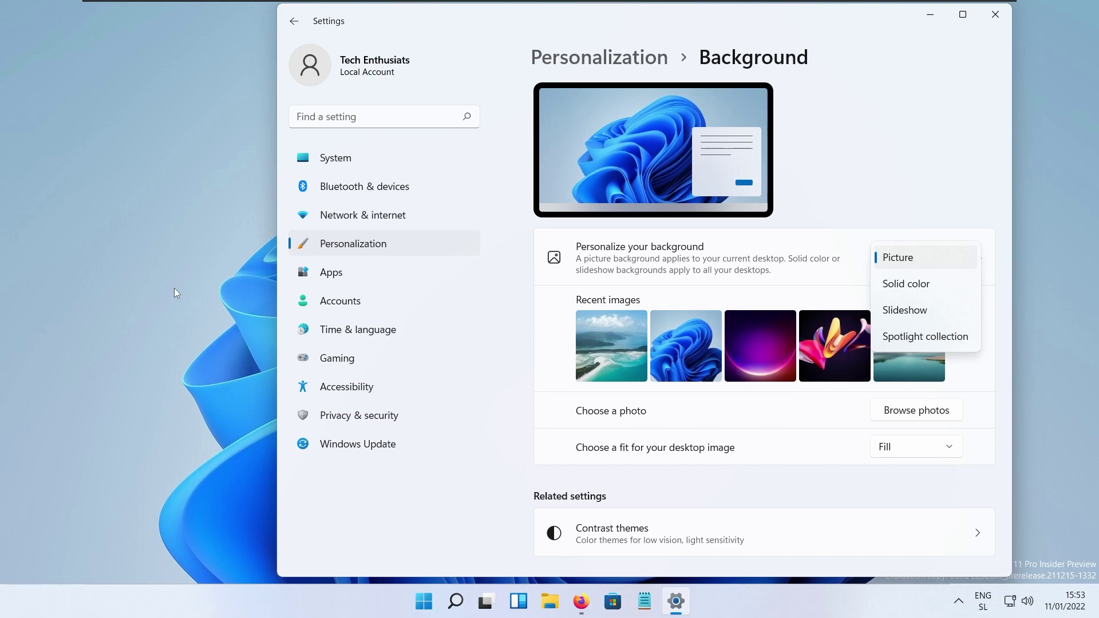
click(298, 24)
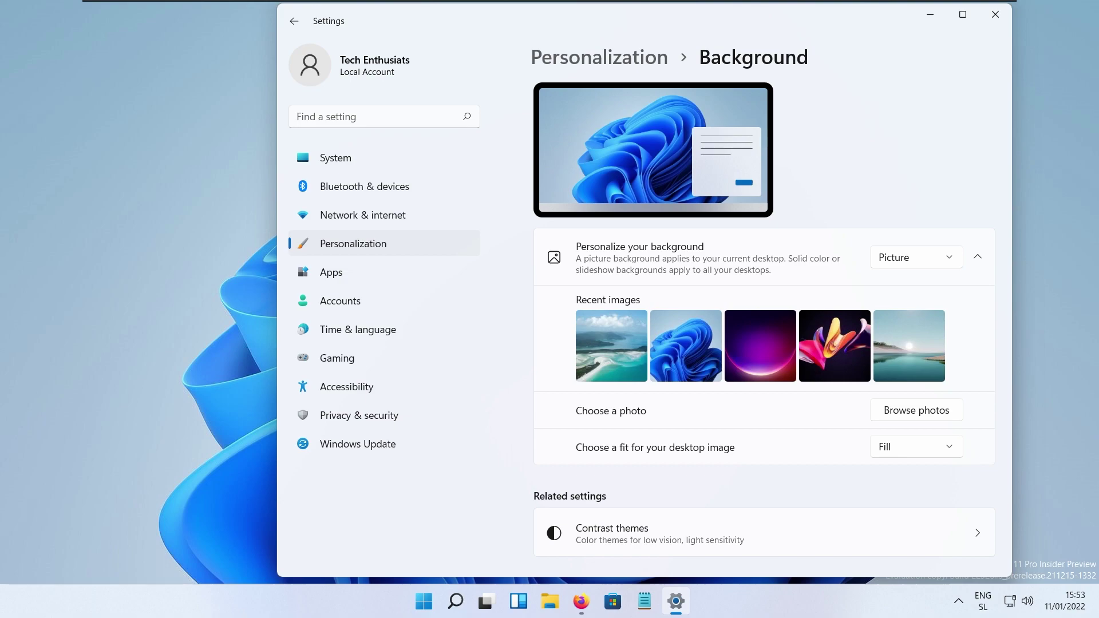
click(423, 601)
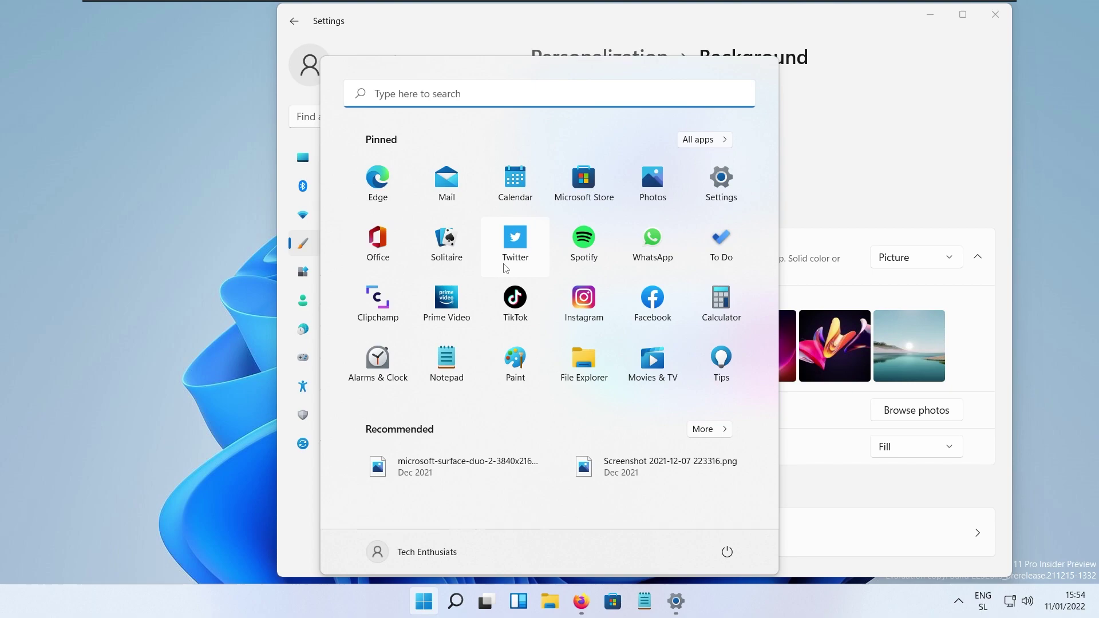
key(Escape)
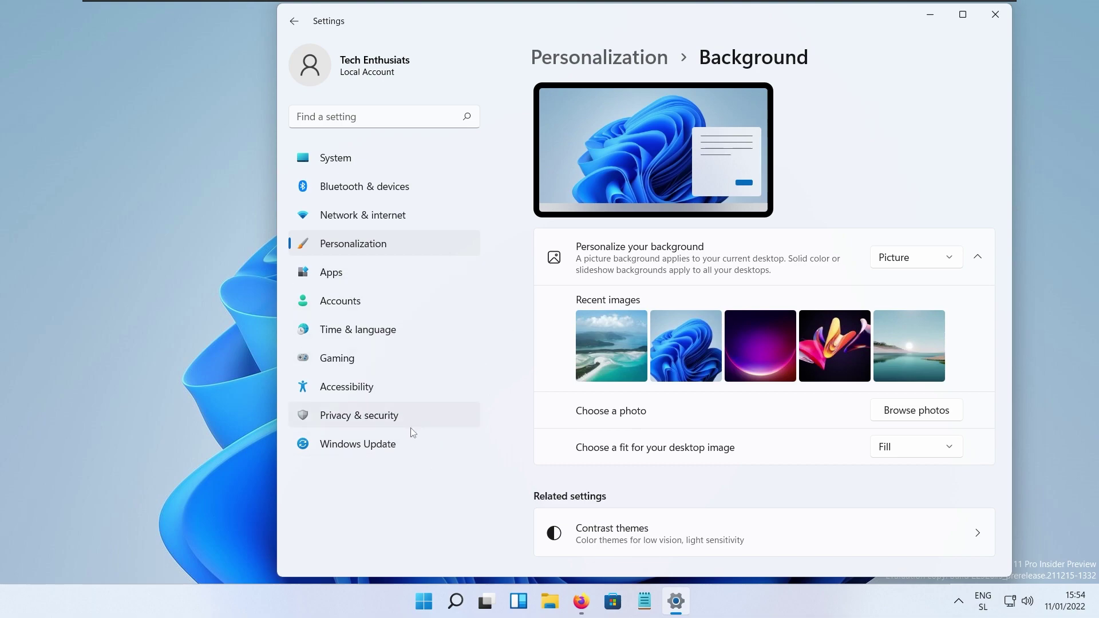
click(423, 601)
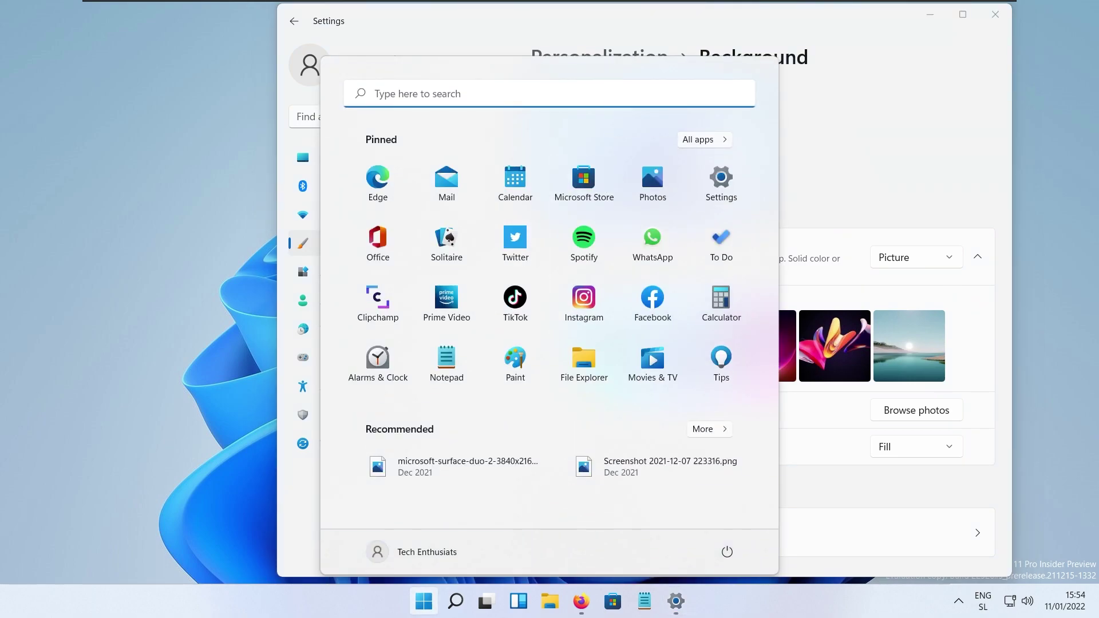
text(fegerg)
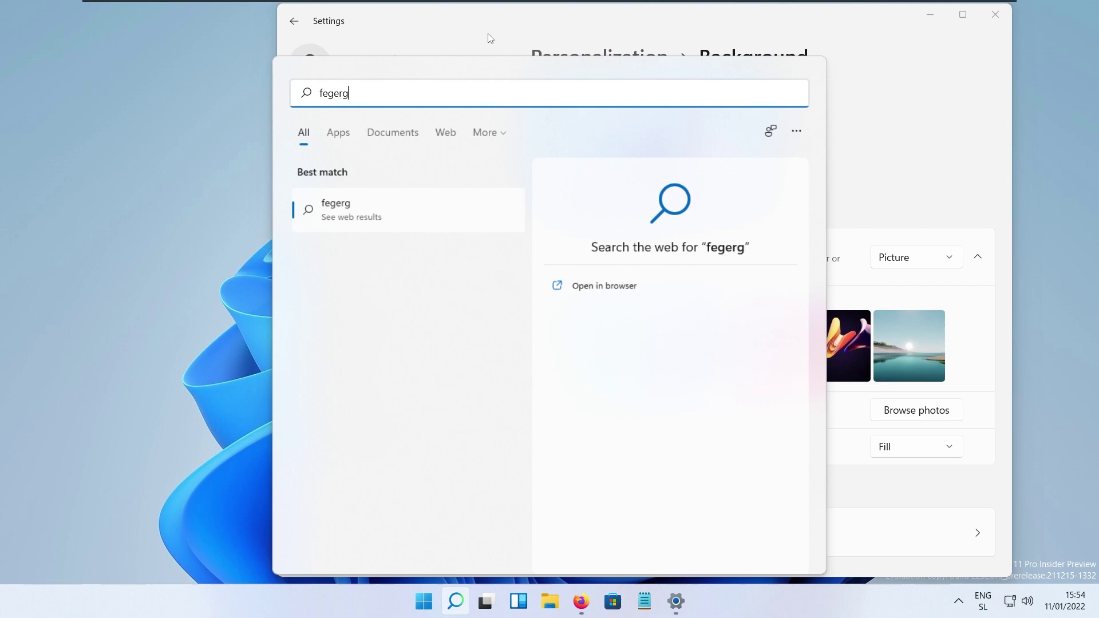
key(super+r)
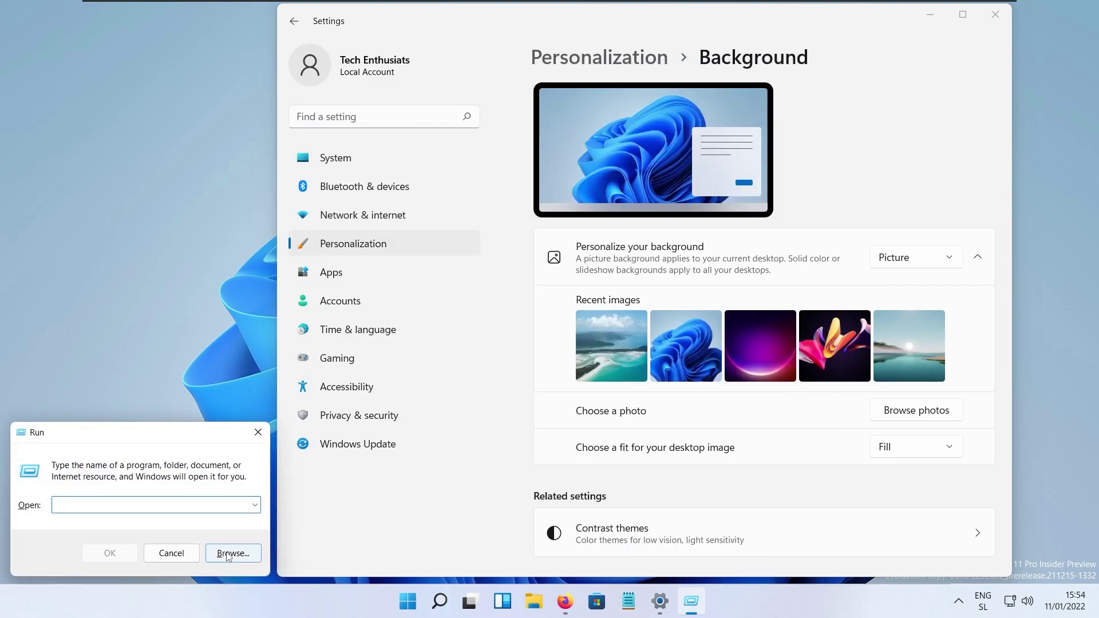
key(Escape)
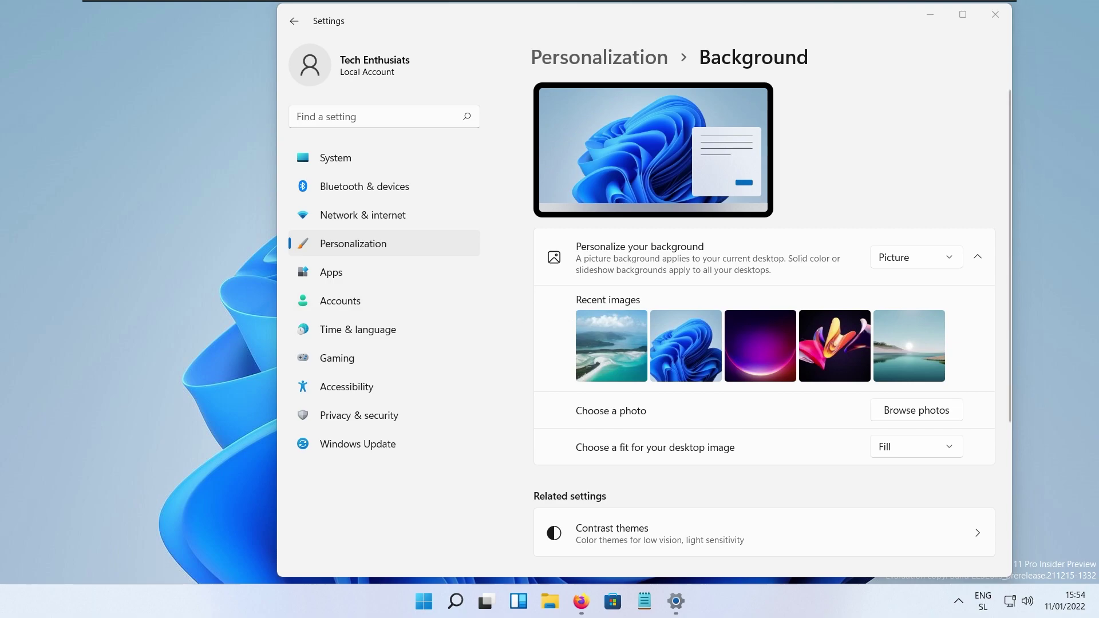
key(super)
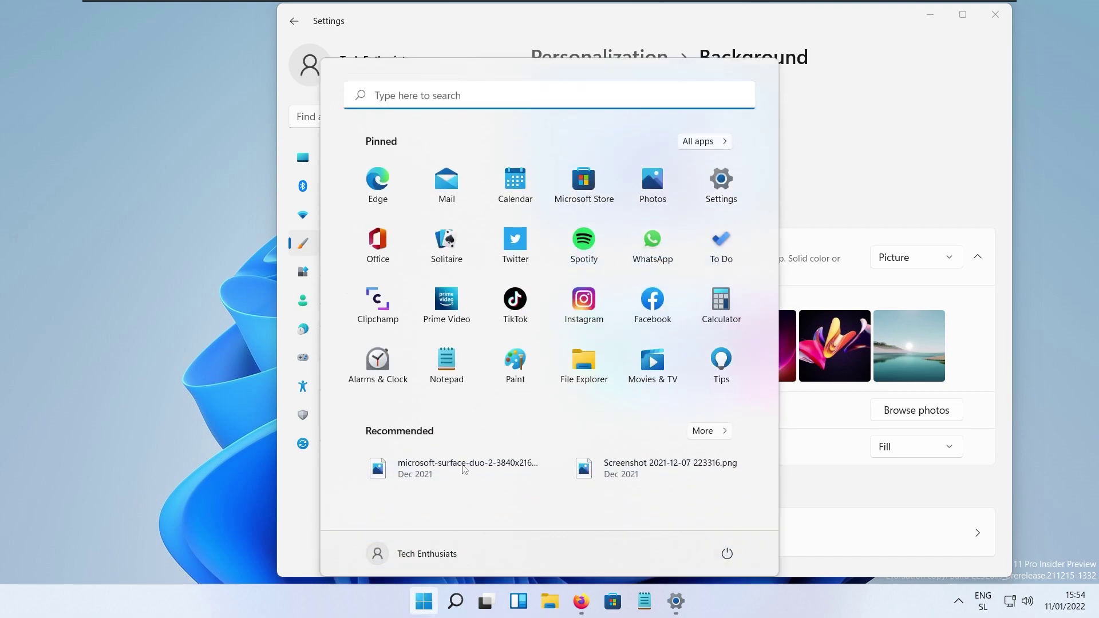
key(Escape)
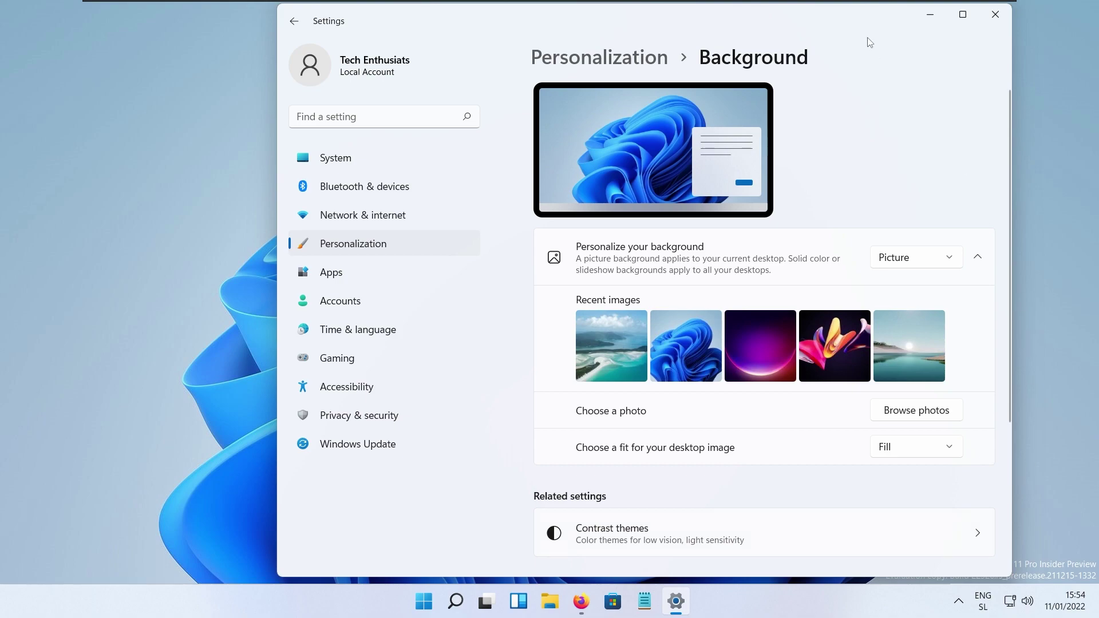
Launch Task Manager from the Start button's quick links menu
drag(848, 24, 834, 22)
right_click(424, 601)
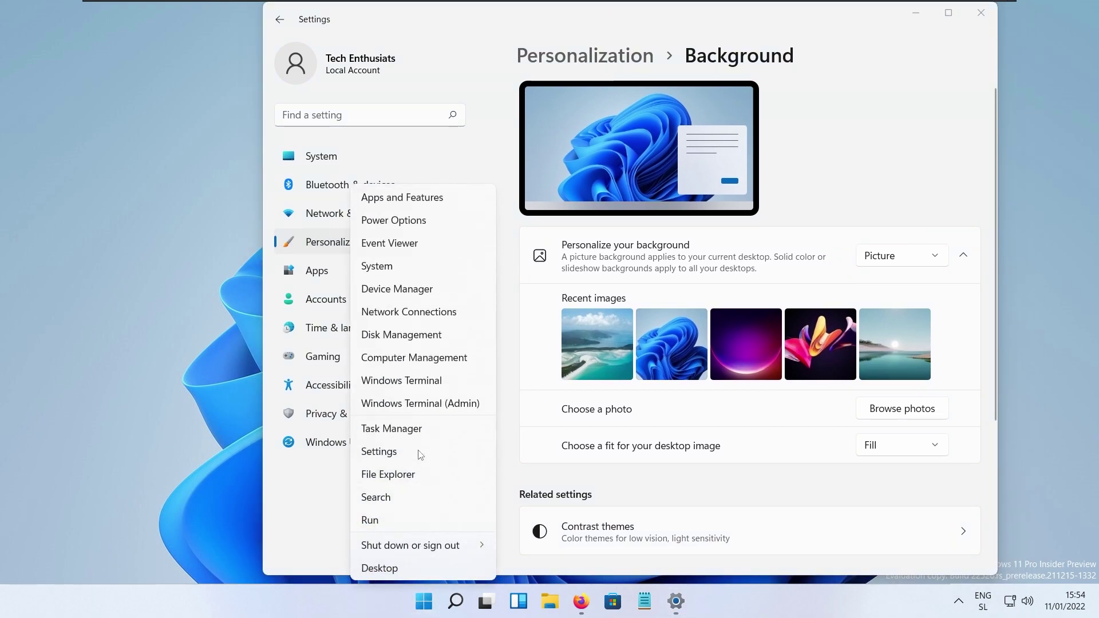
click(452, 431)
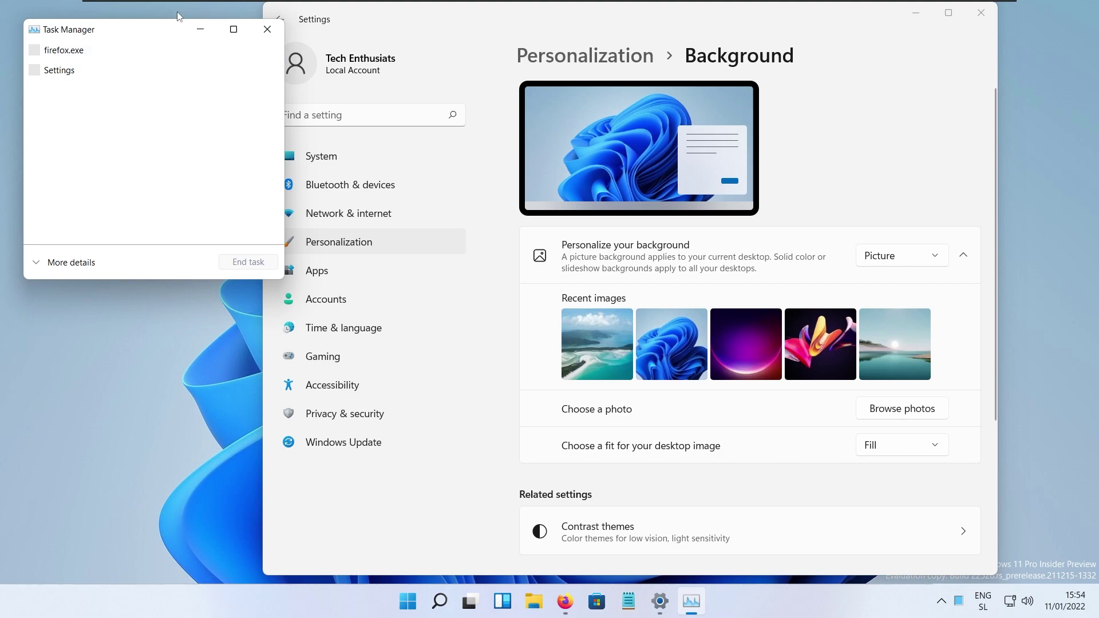
drag(151, 32, 314, 80)
Expand Task Manager to full details, collapse it back, close it, and reposition Settings
click(229, 309)
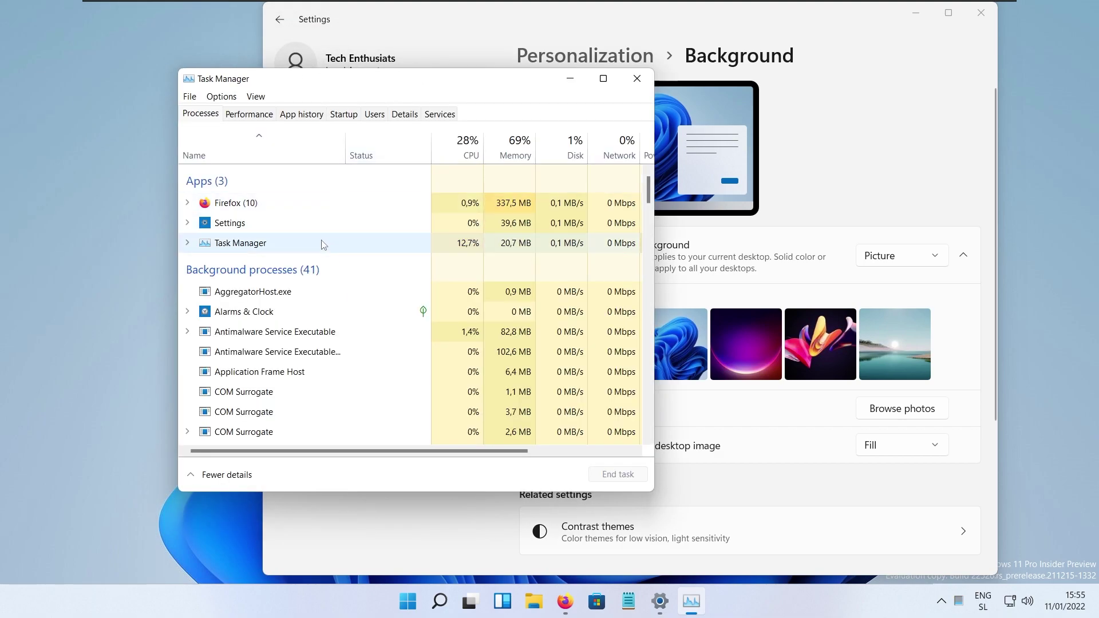
scroll(319, 245, down, 3)
scroll(324, 304, down, 2)
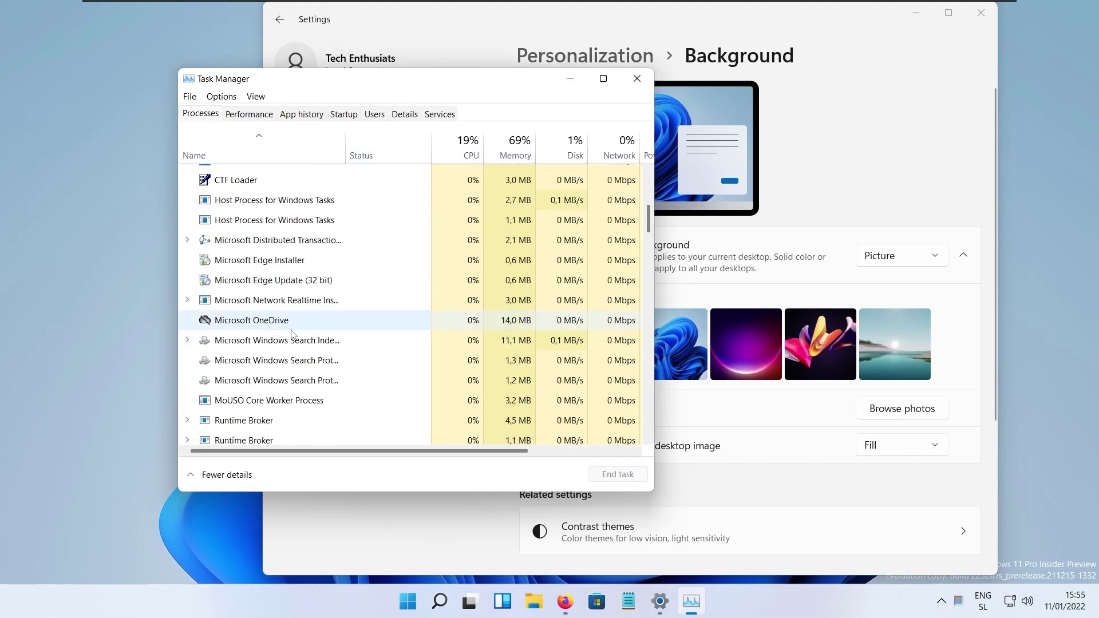
click(226, 475)
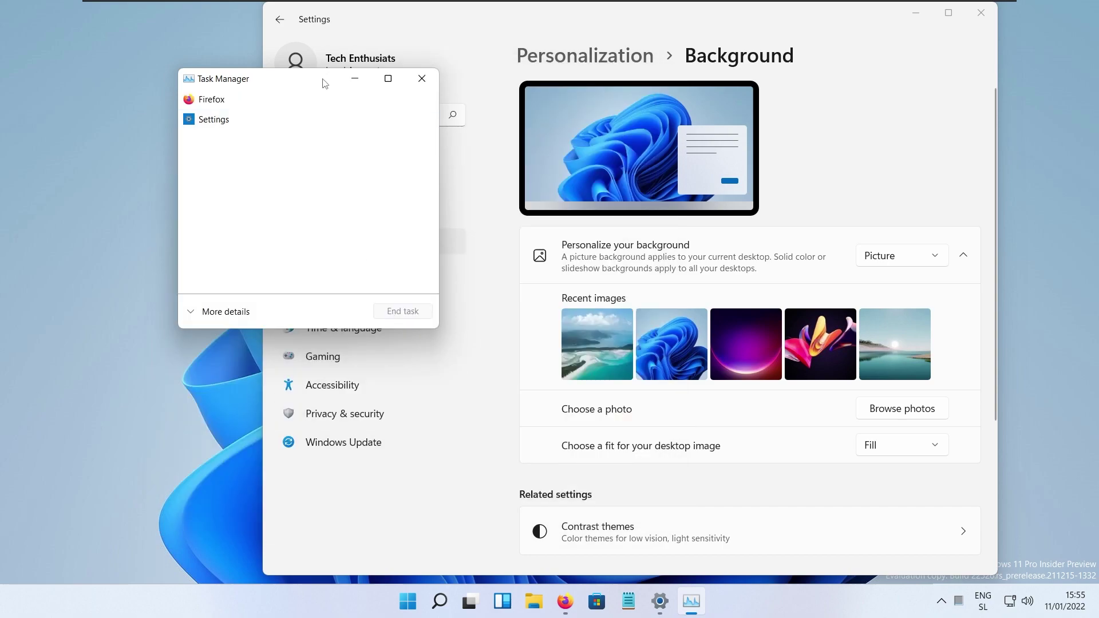
drag(324, 80, 400, 125)
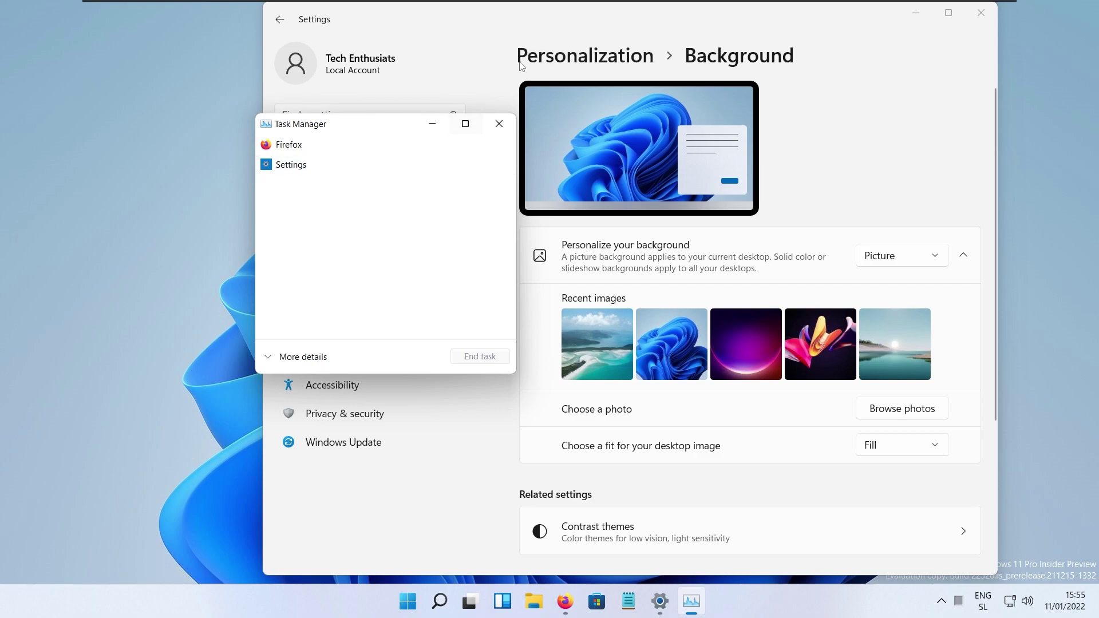
click(499, 123)
drag(818, 20, 790, 28)
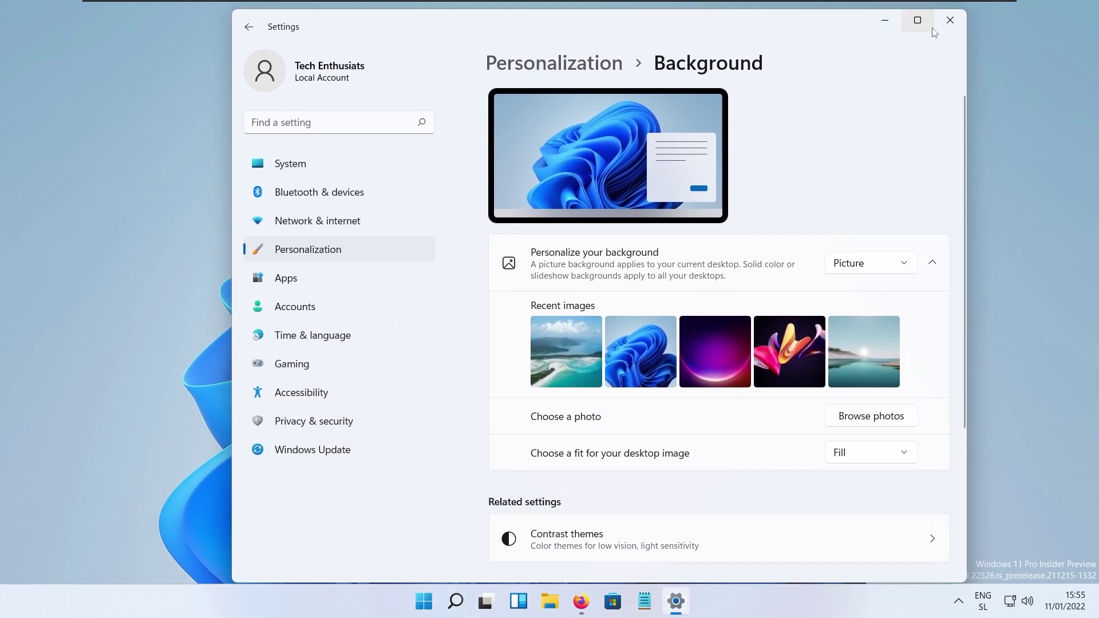
Close Settings, then open and dismiss the taskbar clock's date and time menu twice
click(950, 21)
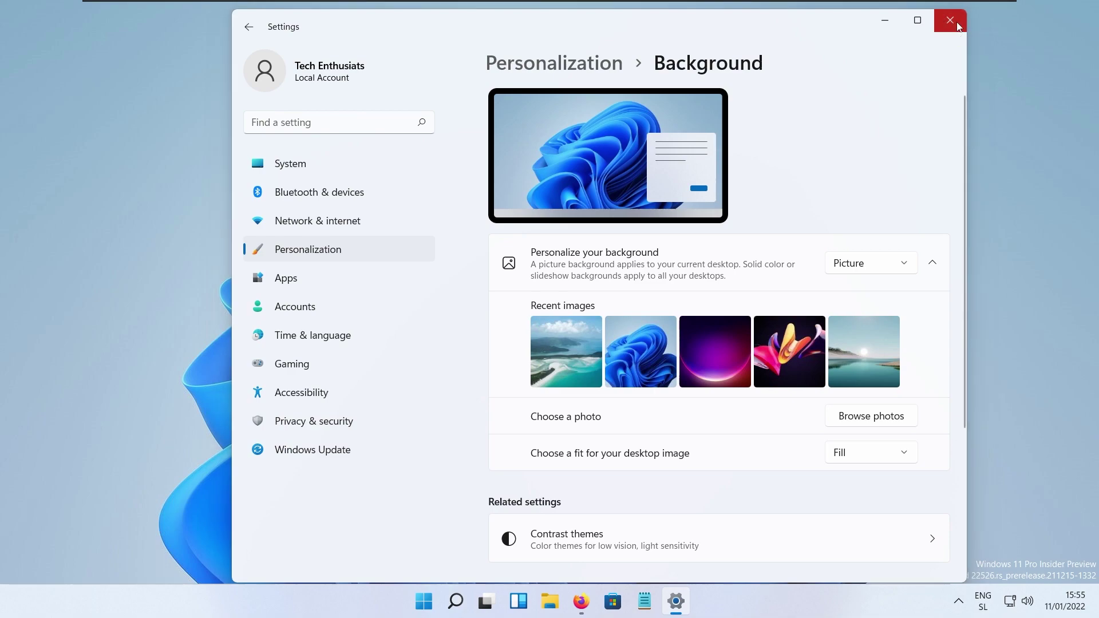
right_click(1065, 601)
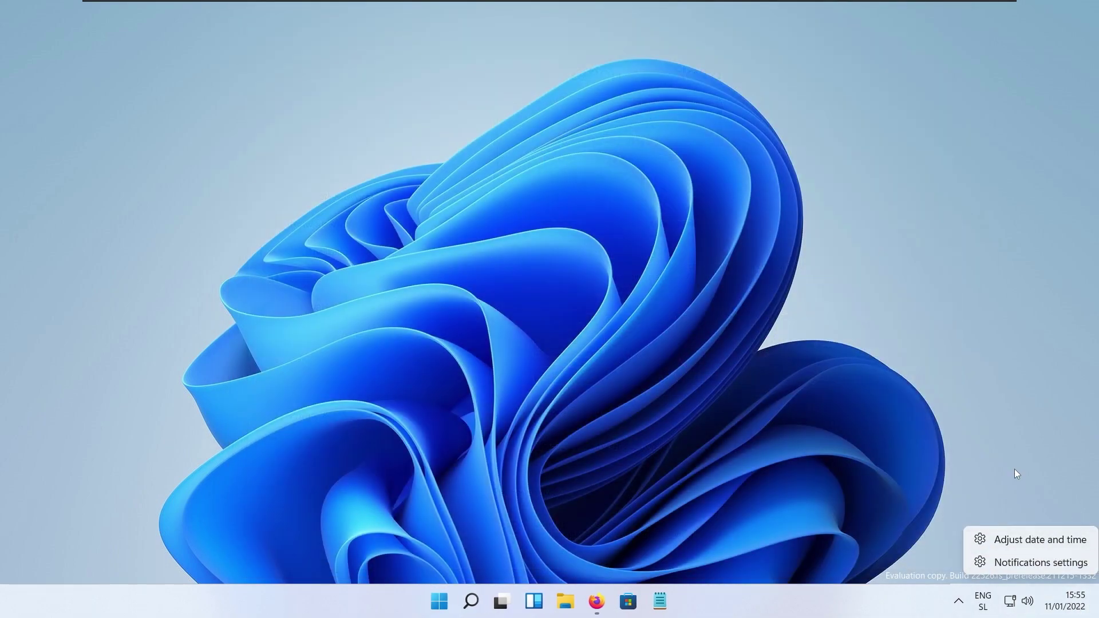
click(899, 451)
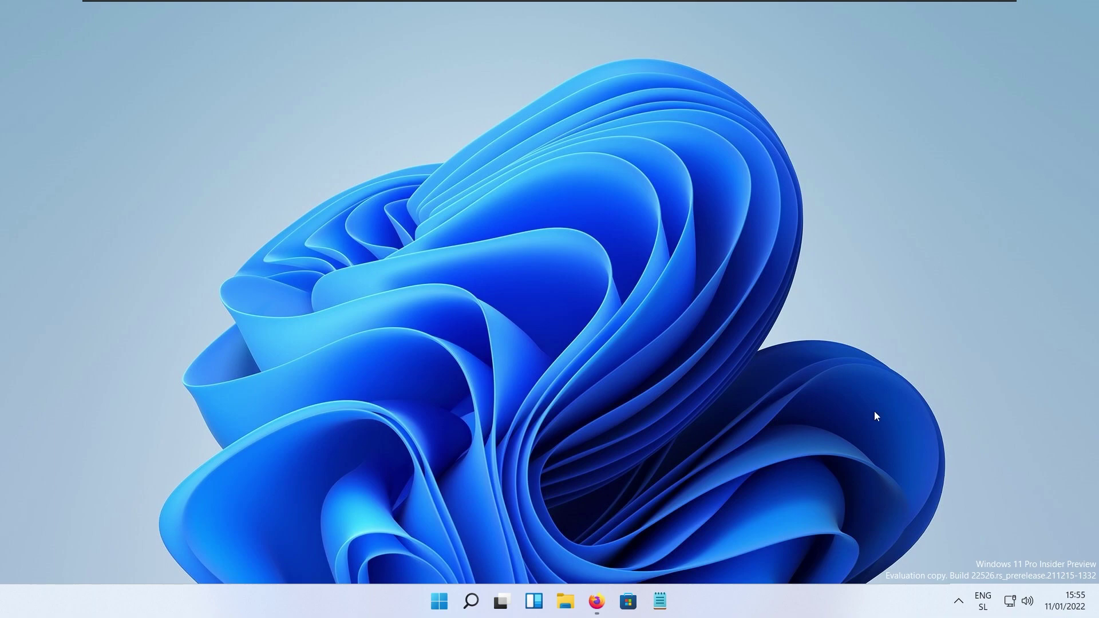
right_click(1068, 605)
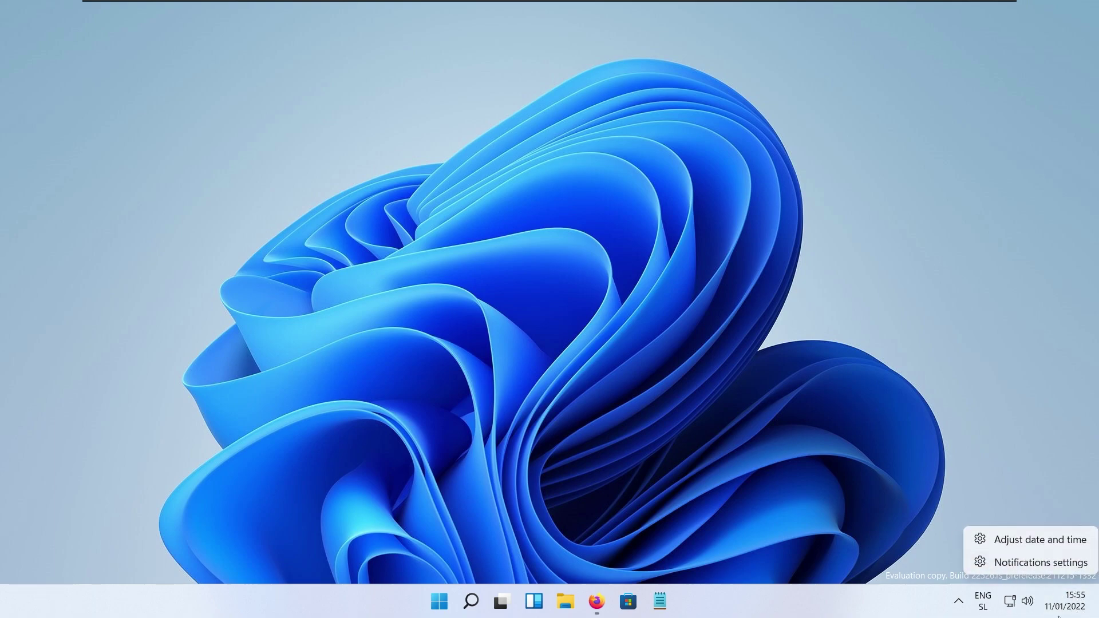
click(1080, 437)
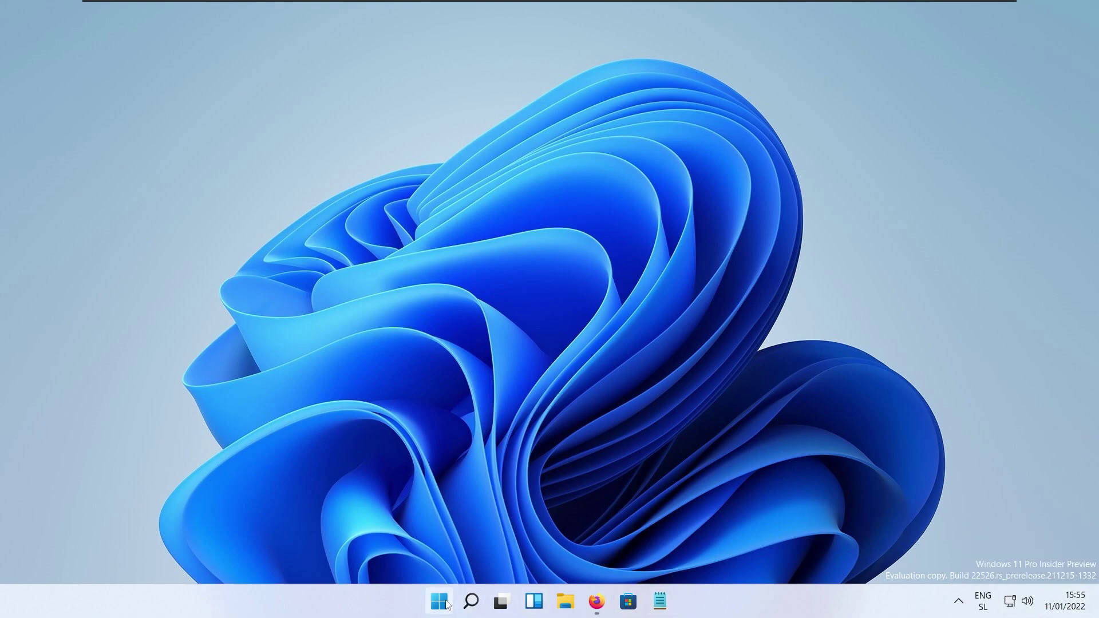